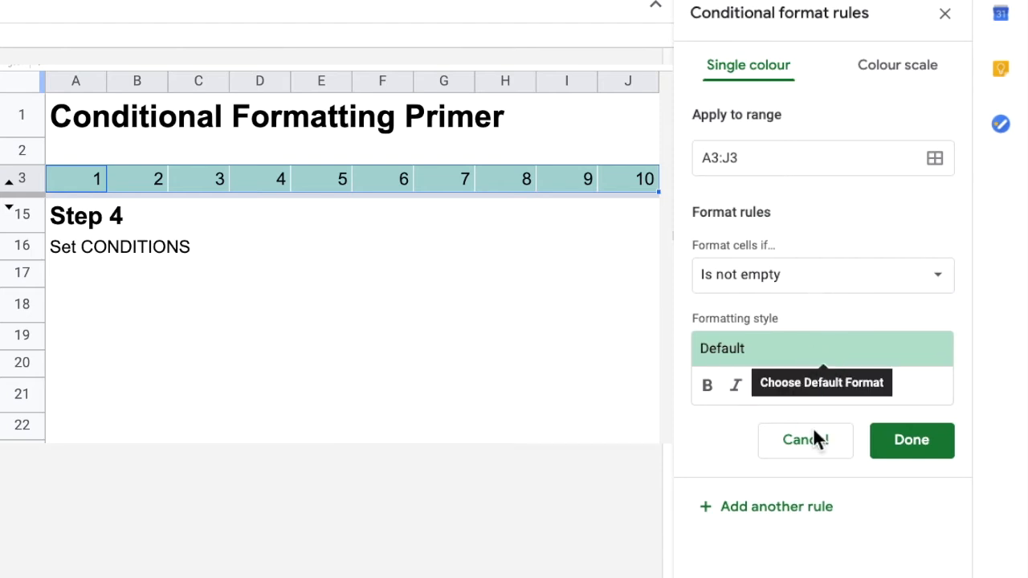
- Set the conditional format rule for A3:J3 to apply when the value is greater than 5
{"action": "left_click", "coordinate": [810, 282]}
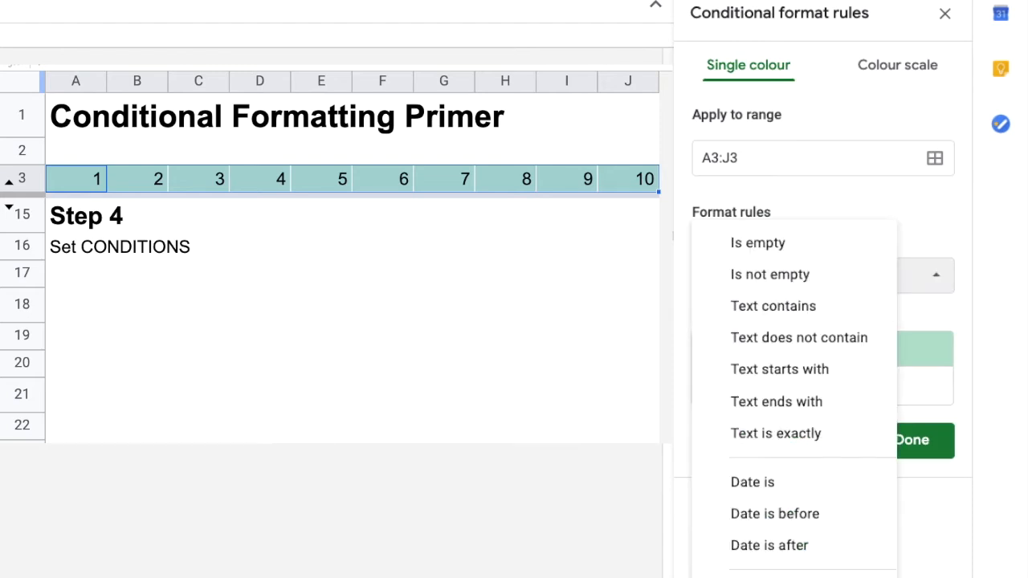
{"action": "left_click", "coordinate": [776, 489]}
{"action": "left_click", "coordinate": [736, 329]}
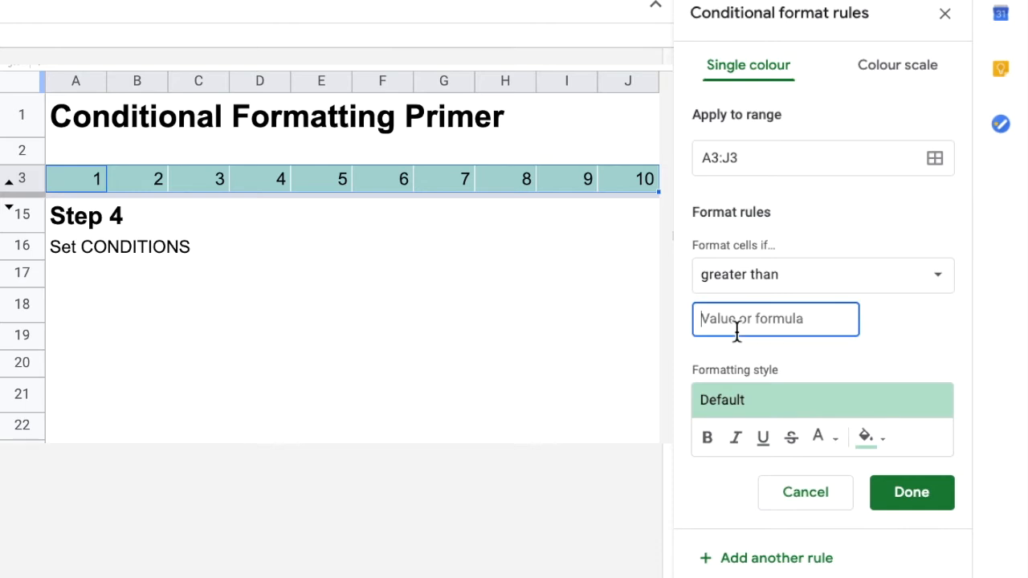
{"action": "type", "text": "5"}
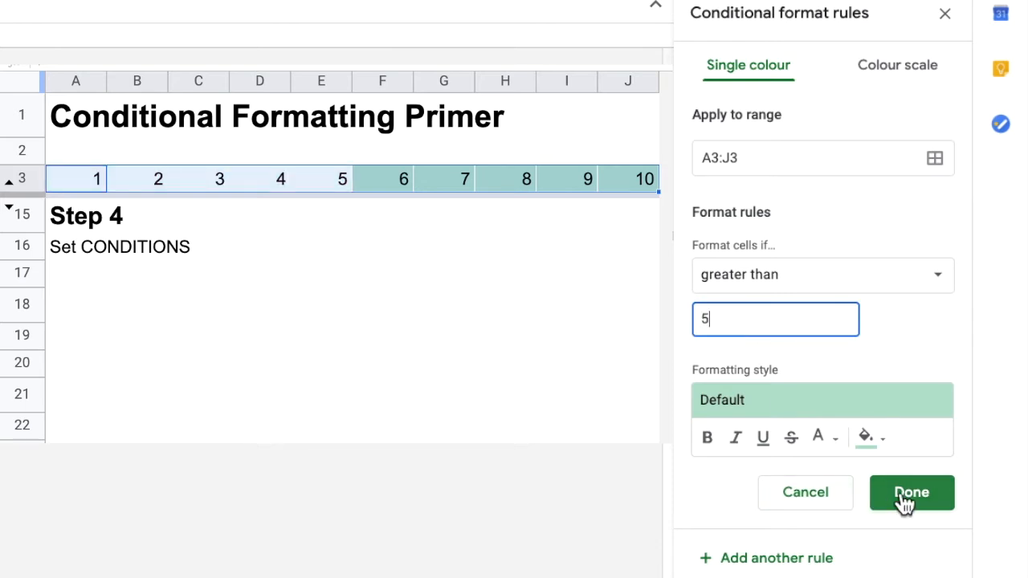
{"action": "left_click", "coordinate": [876, 359]}
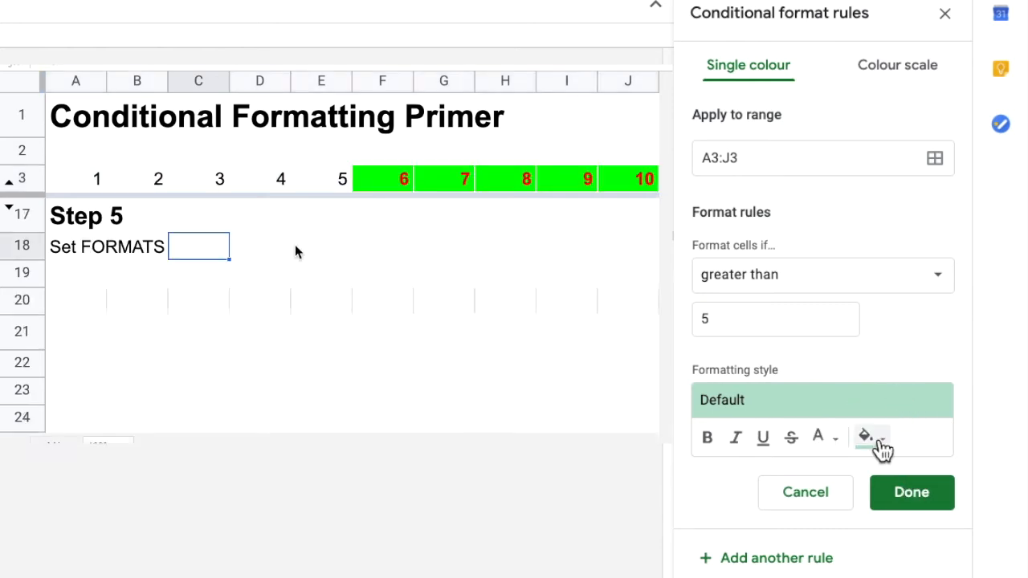
- Style the greater-than-5 rule with a bright green fill and bold red text, and save it
{"action": "left_click", "coordinate": [872, 438]}
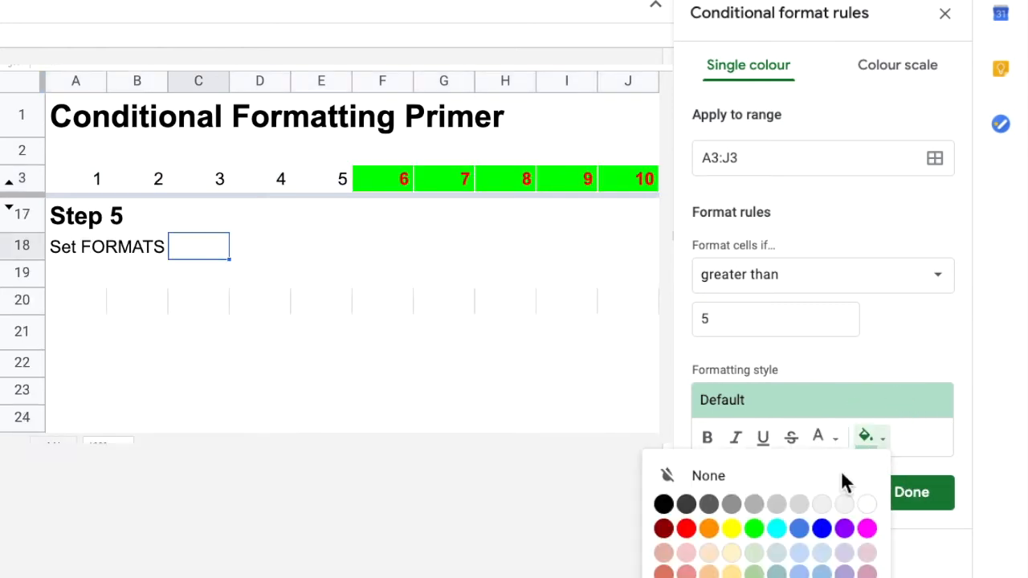
{"action": "left_click", "coordinate": [755, 528]}
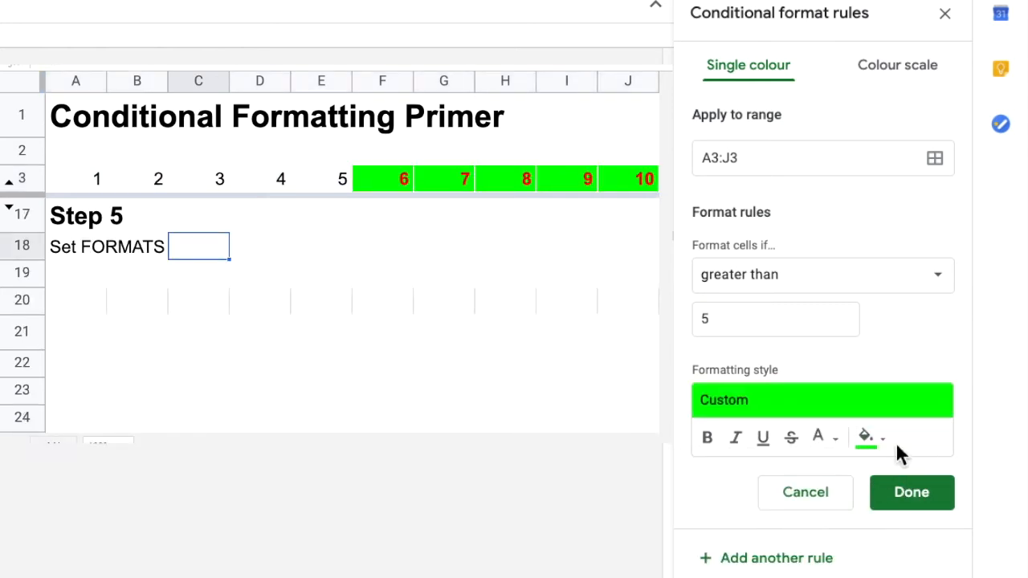
{"action": "left_click", "coordinate": [835, 444]}
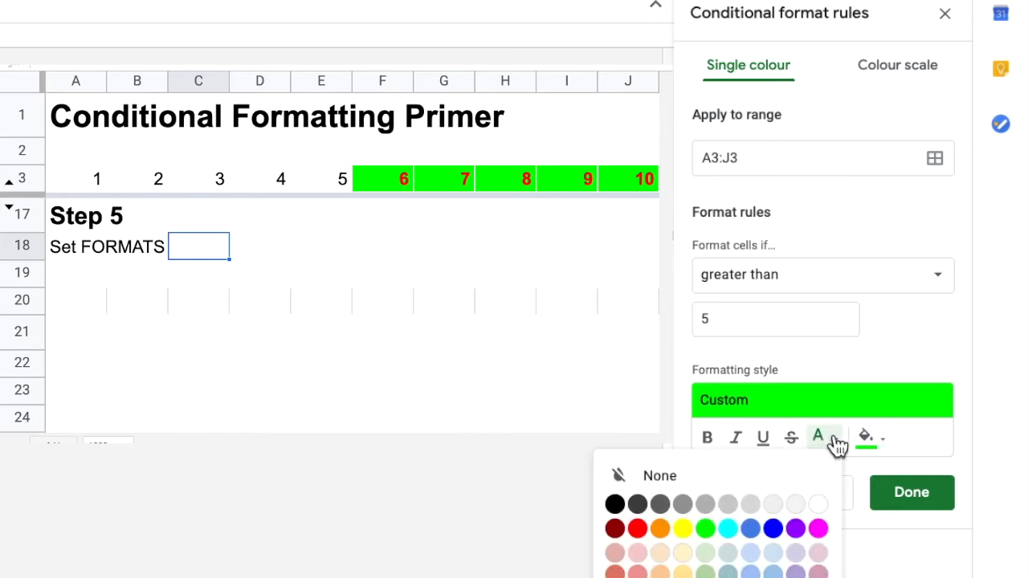
{"action": "left_click", "coordinate": [640, 530]}
{"action": "left_click", "coordinate": [709, 438]}
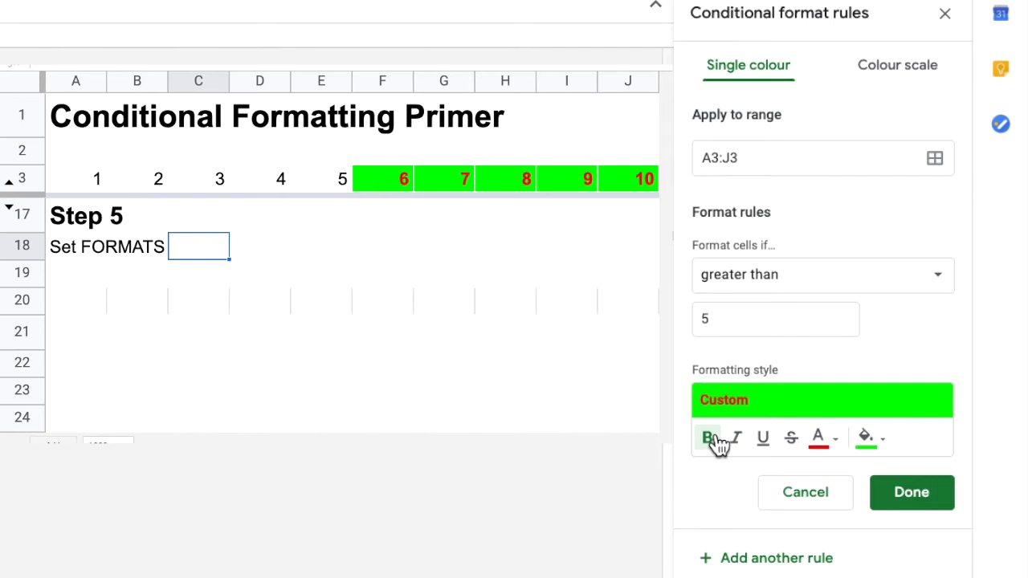
{"action": "left_click", "coordinate": [923, 502]}
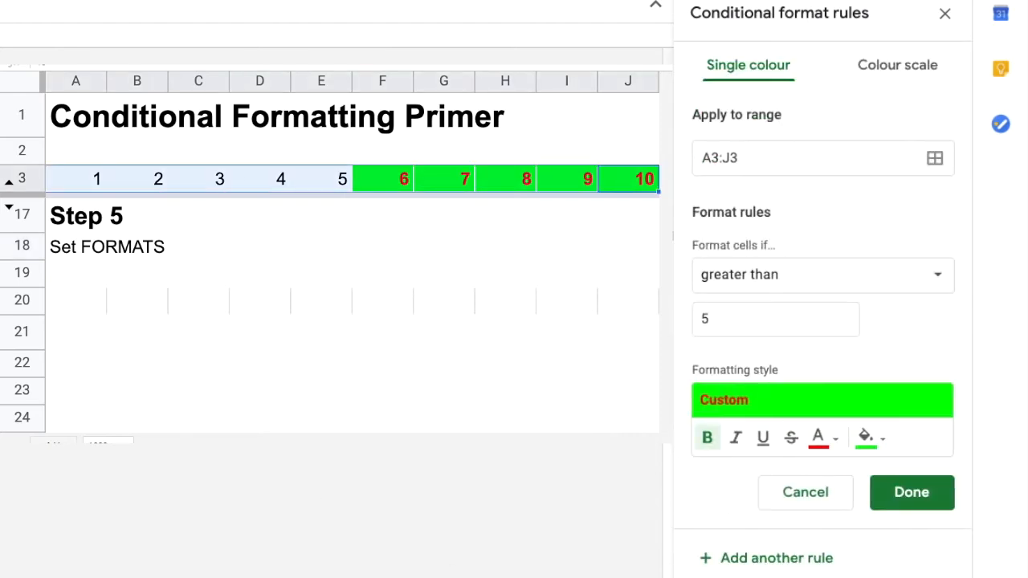
- Set the condition of a second rule on A3:J3 to less than 7
{"action": "left_click", "coordinate": [771, 276]}
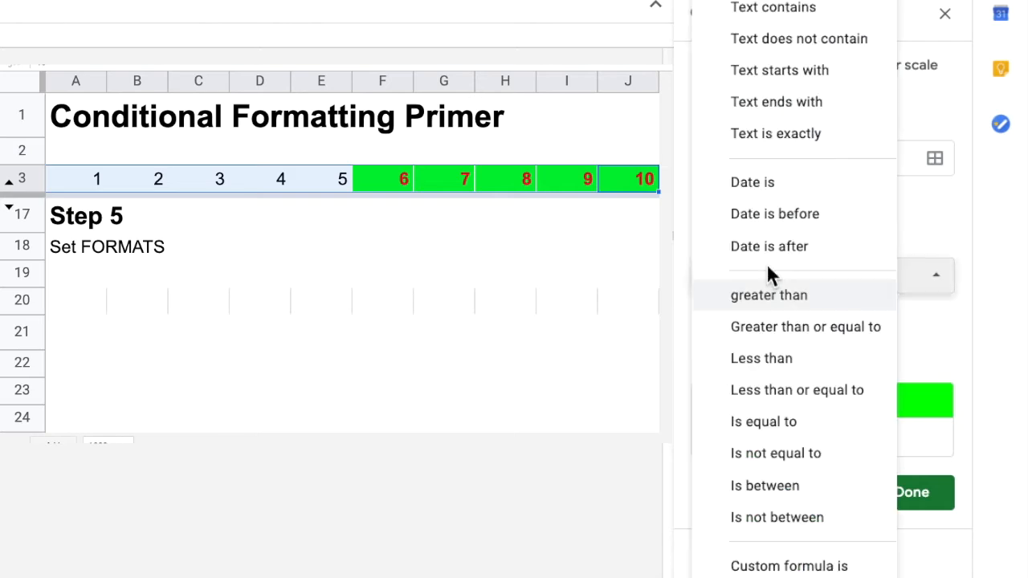
{"action": "left_click", "coordinate": [803, 358]}
{"action": "double_click", "coordinate": [748, 317]}
{"action": "type", "text": "7"}
- Style the less-than-7 rule with a yellow fill and non-bold blue text, and save it
{"action": "left_click", "coordinate": [867, 500]}
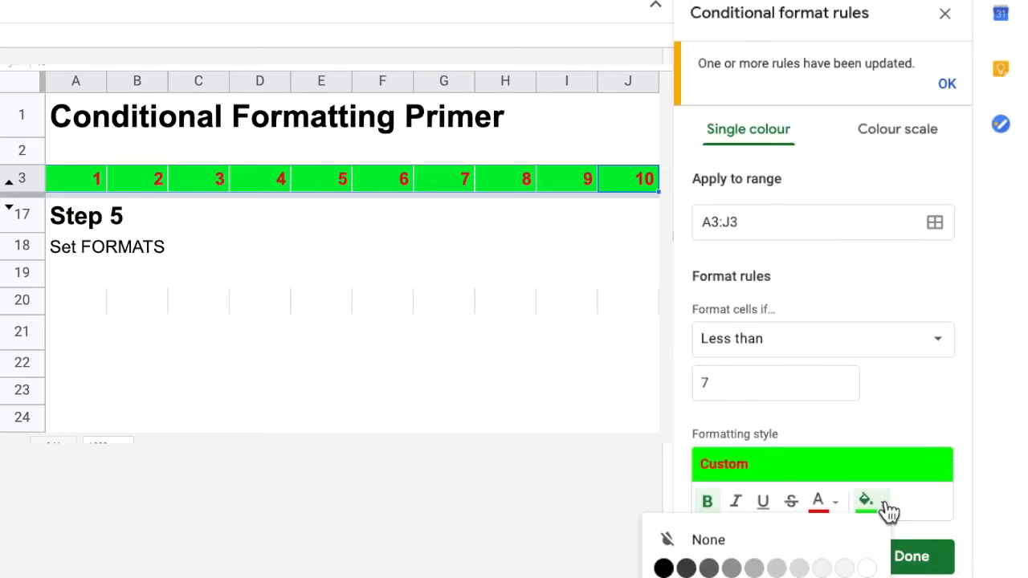
{"action": "left_click", "coordinate": [731, 577]}
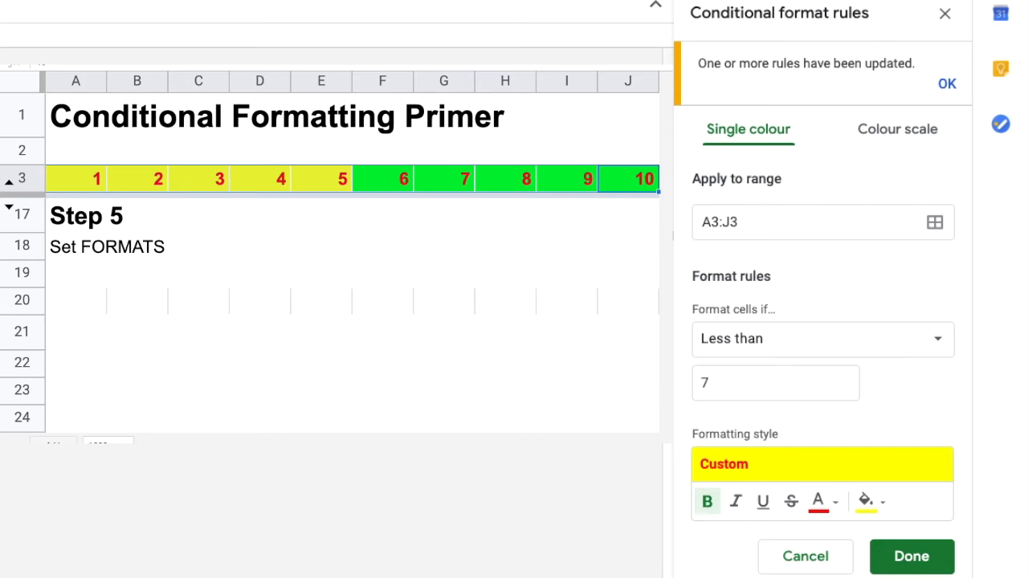
{"action": "left_click", "coordinate": [835, 442]}
{"action": "left_click", "coordinate": [776, 526]}
{"action": "left_click", "coordinate": [707, 440]}
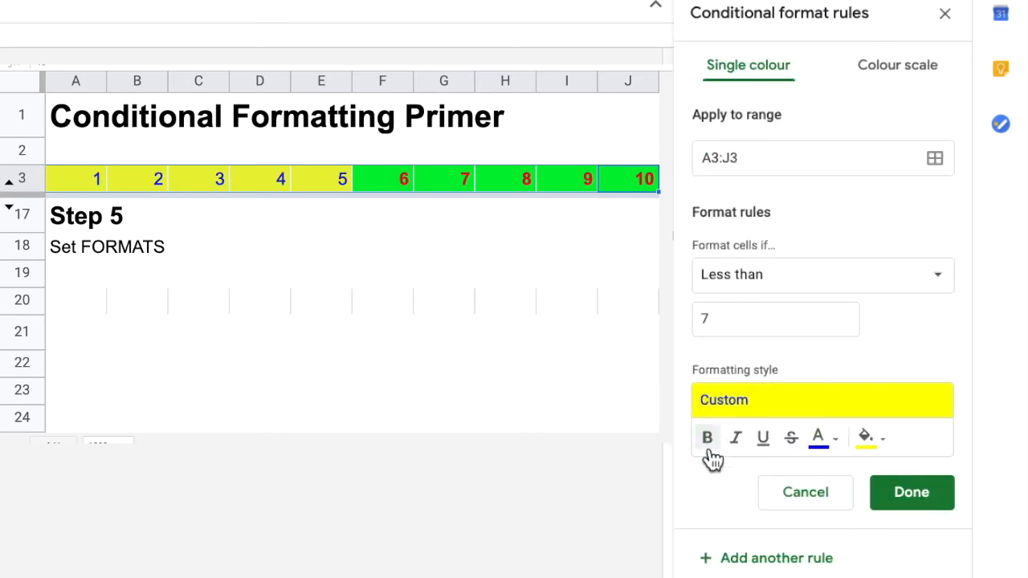
{"action": "left_click", "coordinate": [916, 494]}
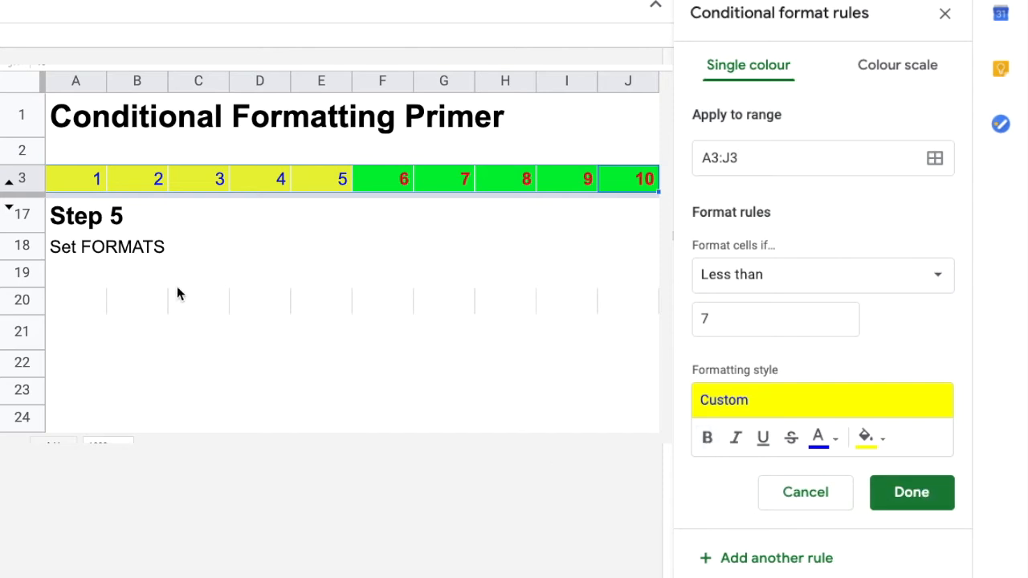
- Move the less-than-7 rule above the greater-than-5 rule and check the formatting of cell F3
{"action": "left_click", "coordinate": [321, 180]}
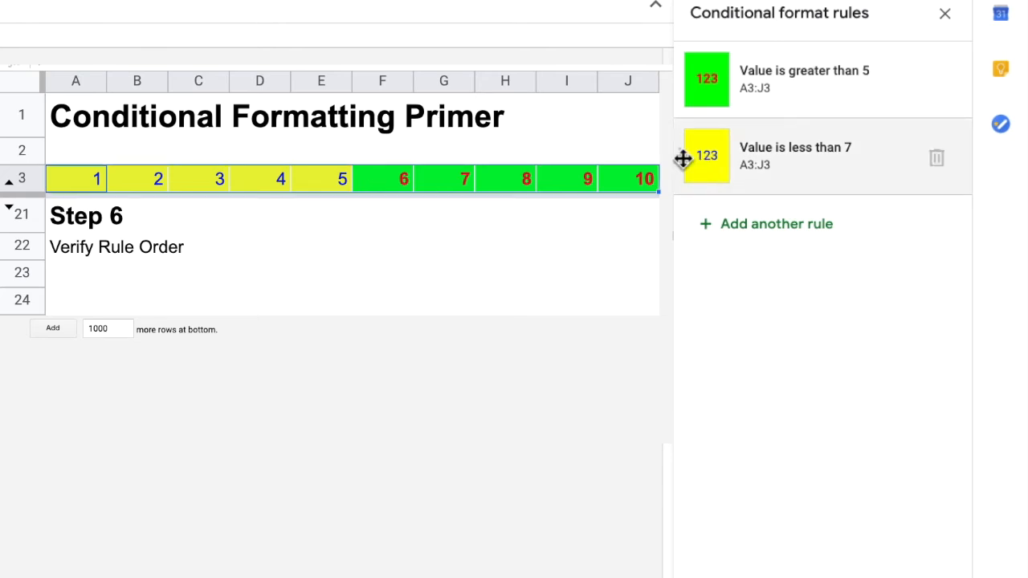
{"action": "left_click_drag", "start_coordinate": [683, 158], "coordinate": [675, 86]}
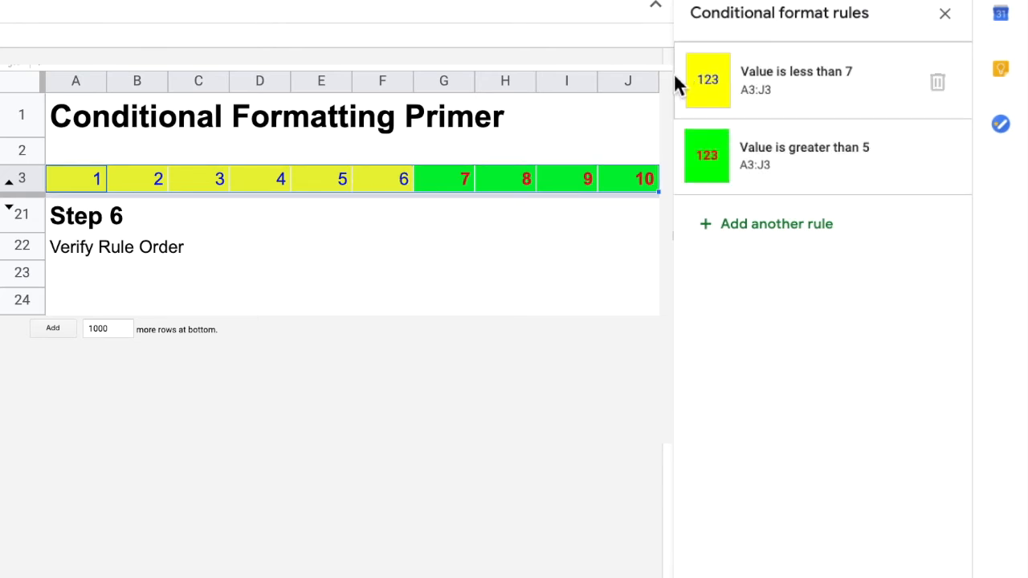
{"action": "left_click", "coordinate": [383, 183]}
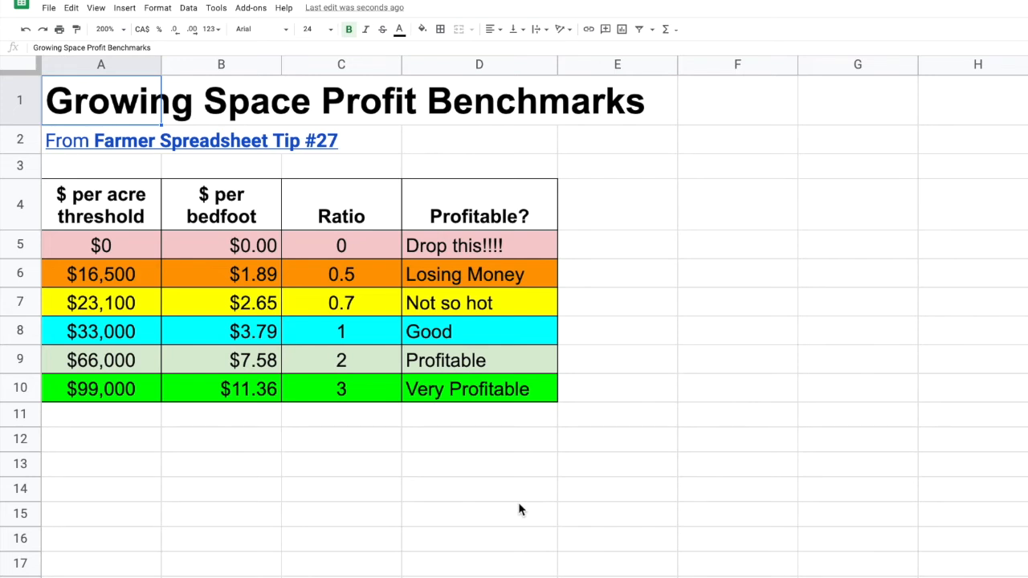
- Review the $ per bedfoot thresholds and their colours in the Growing Space Profit Benchmarks table
{"action": "left_click_drag", "start_coordinate": [220, 205], "coordinate": [241, 393]}
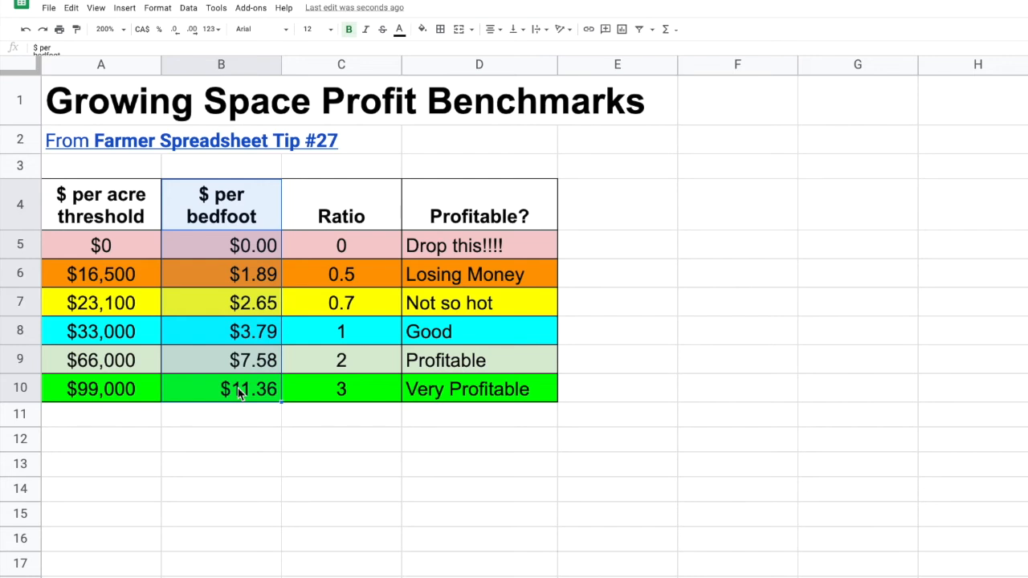
{"action": "left_click", "coordinate": [245, 361]}
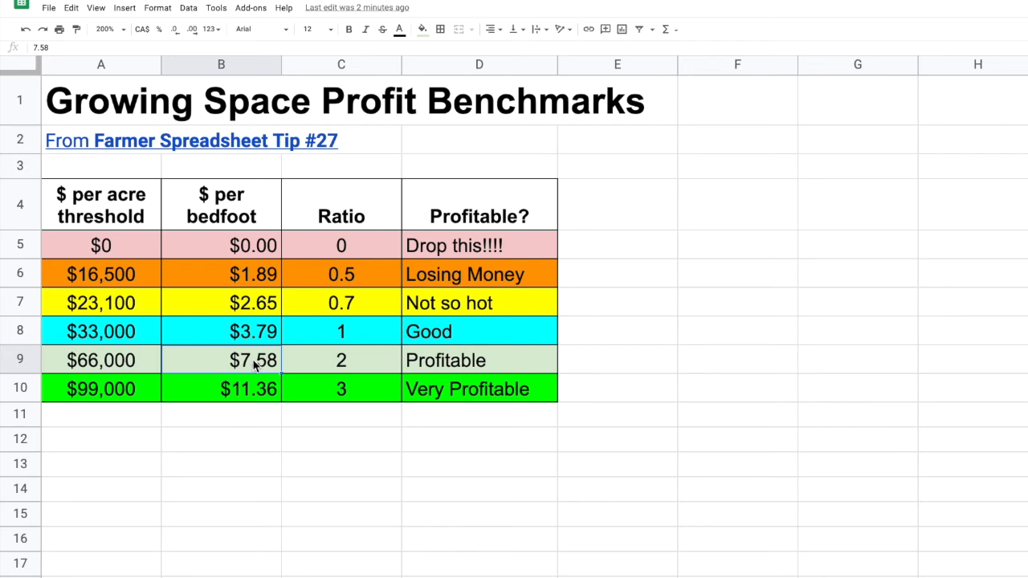
{"action": "left_click_drag", "start_coordinate": [265, 361], "coordinate": [263, 251]}
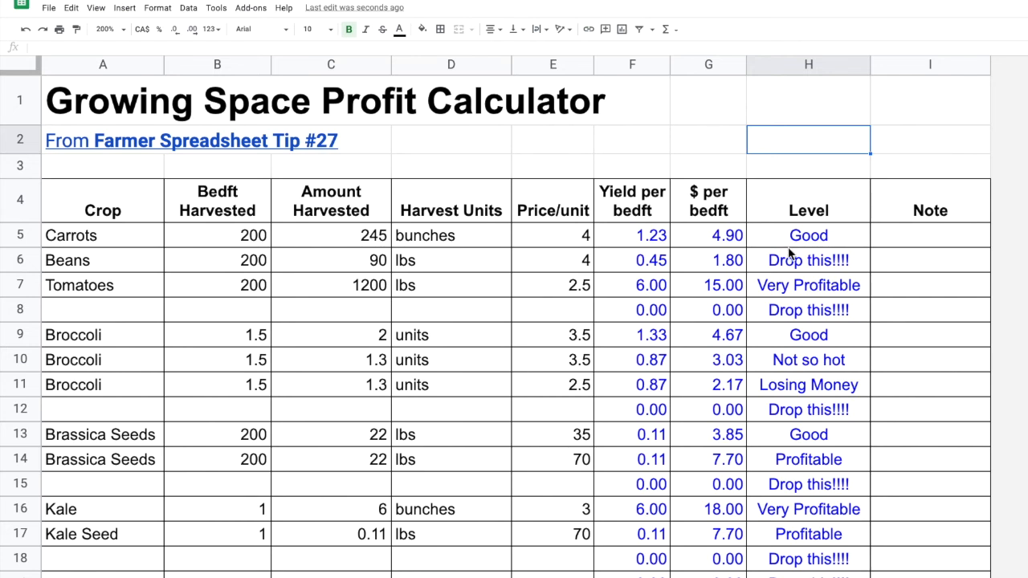
- Add a conditional format rule to column G of the profit calculator that fills values greater than 11.36 with bright green
{"action": "left_click", "coordinate": [704, 61]}
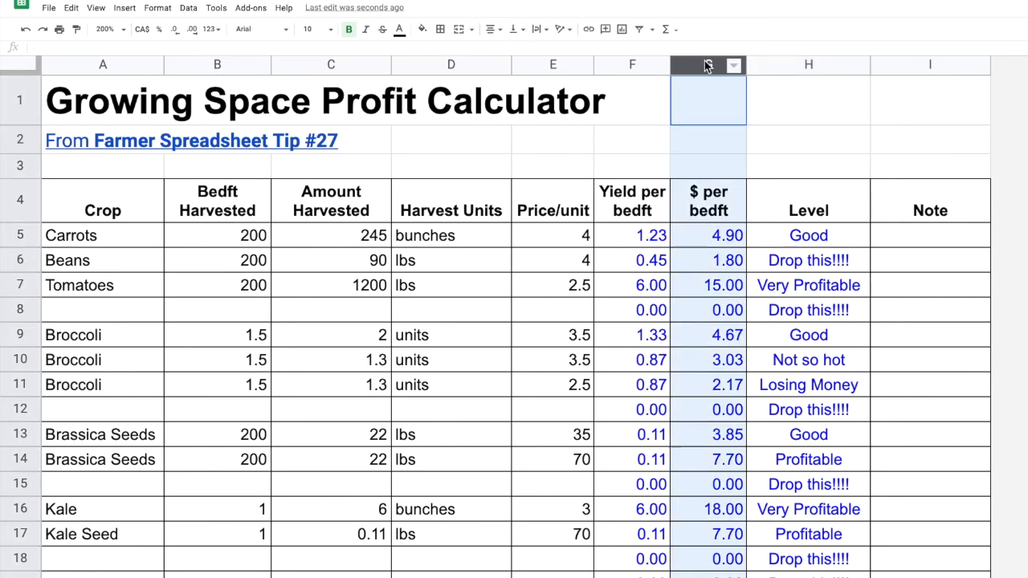
{"action": "left_click", "coordinate": [405, 38]}
{"action": "left_click", "coordinate": [418, 88]}
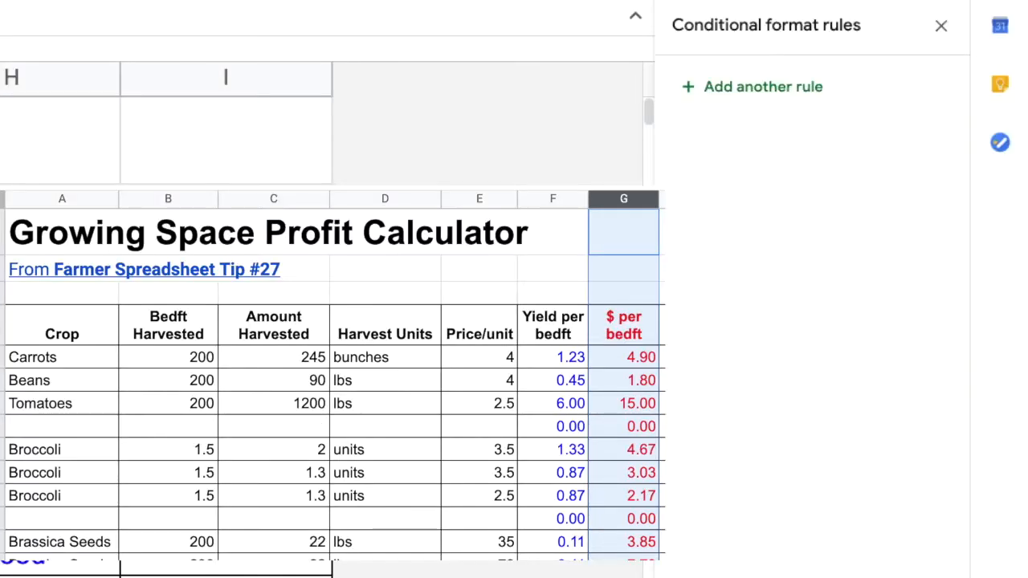
{"action": "left_click", "coordinate": [763, 88]}
{"action": "left_click", "coordinate": [761, 310]}
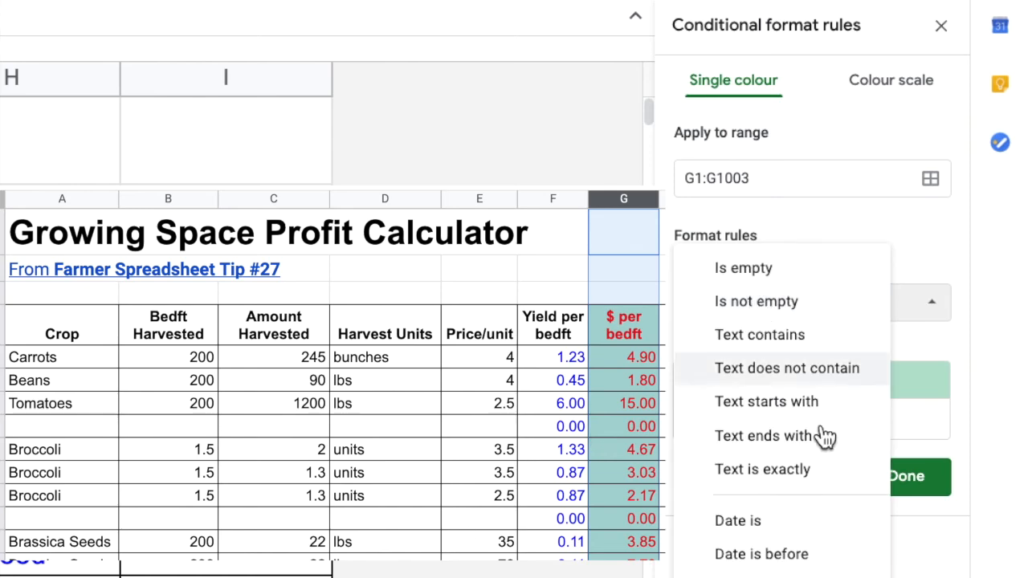
{"action": "left_click", "coordinate": [755, 576]}
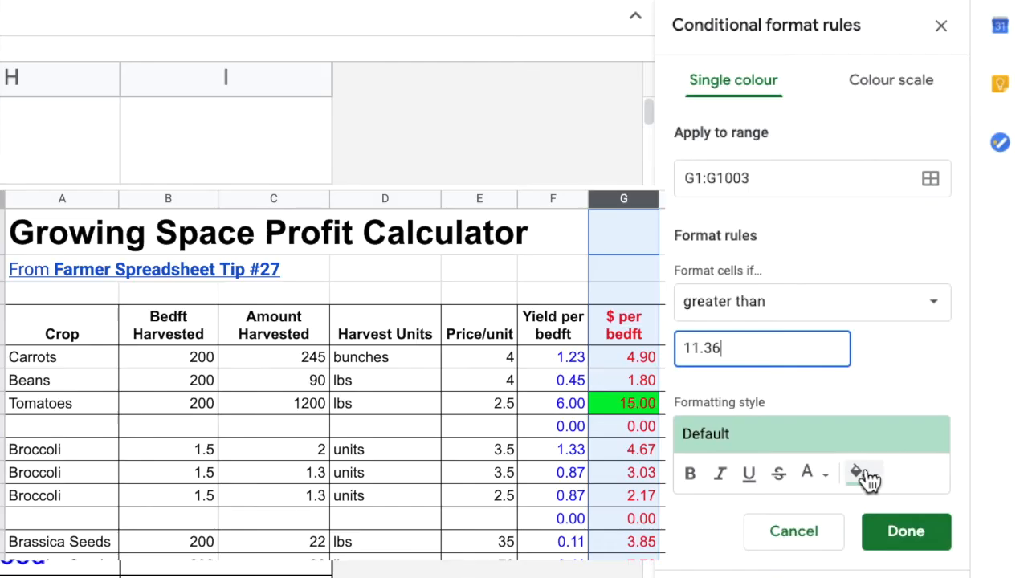
{"action": "left_click", "coordinate": [859, 475]}
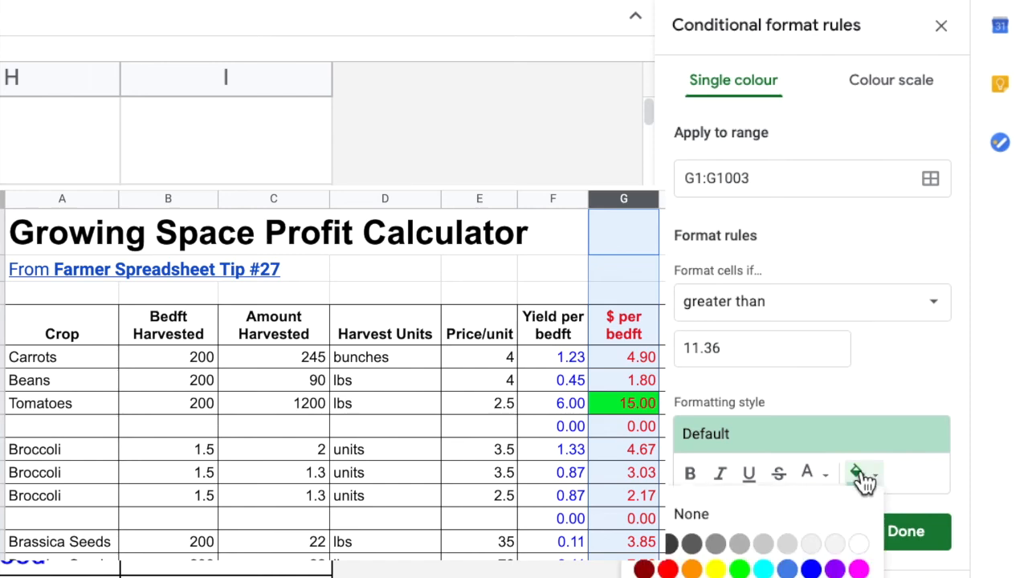
{"action": "left_click", "coordinate": [741, 570]}
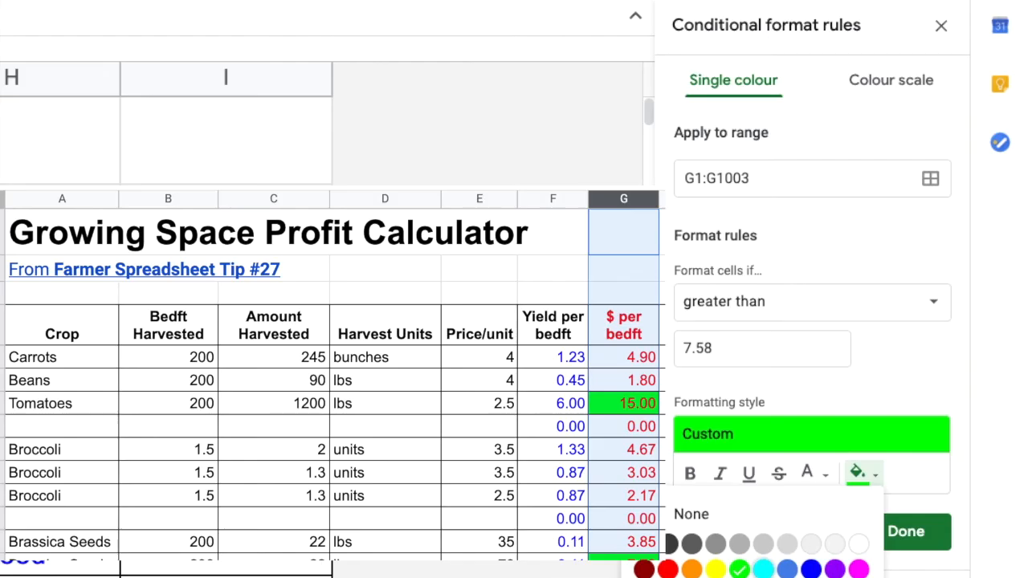
- Add further greater-than rules to column G for the benchmark thresholds from 7.58 down to 1.89, each with its benchmark fill colour
{"action": "left_click", "coordinate": [741, 571]}
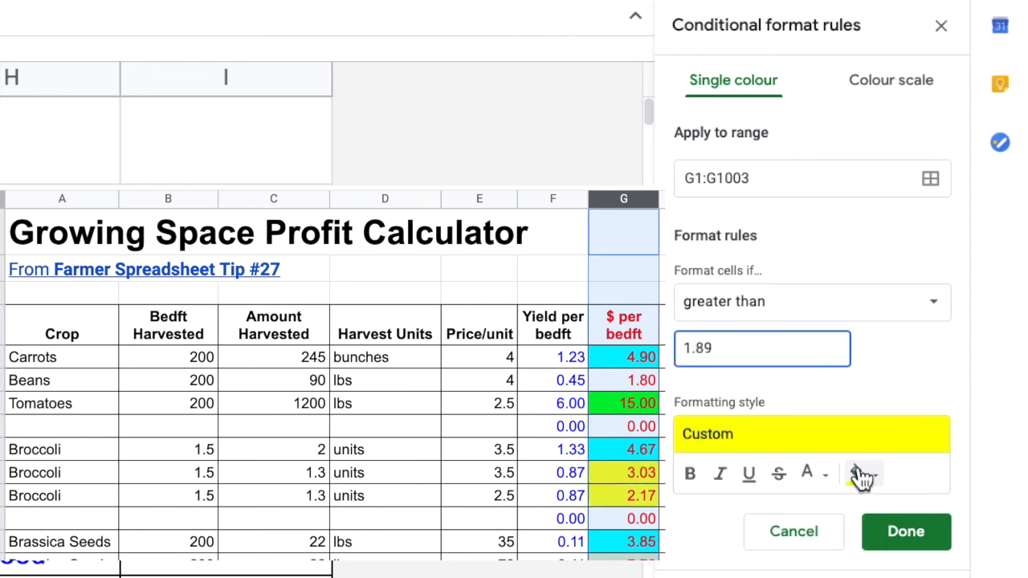
{"action": "left_click", "coordinate": [860, 473]}
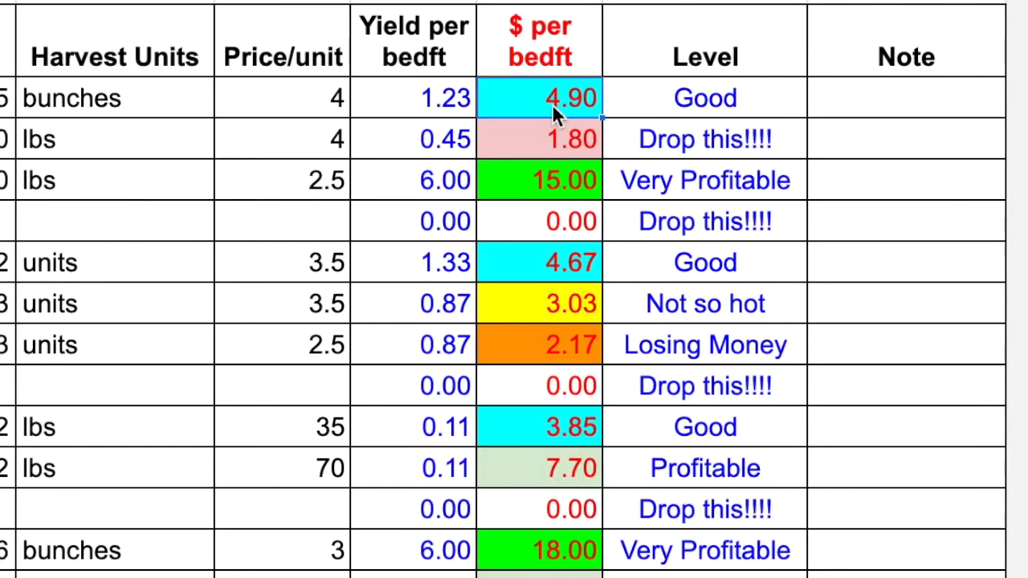
- Test the colour rules by setting the Carrots $ per bedft value to 8, 2 and finally 1
{"action": "type", "text": "8"}
{"action": "key", "text": "Return"}
{"action": "key", "text": "Up"}
{"action": "type", "text": "2"}
{"action": "key", "text": "Return"}
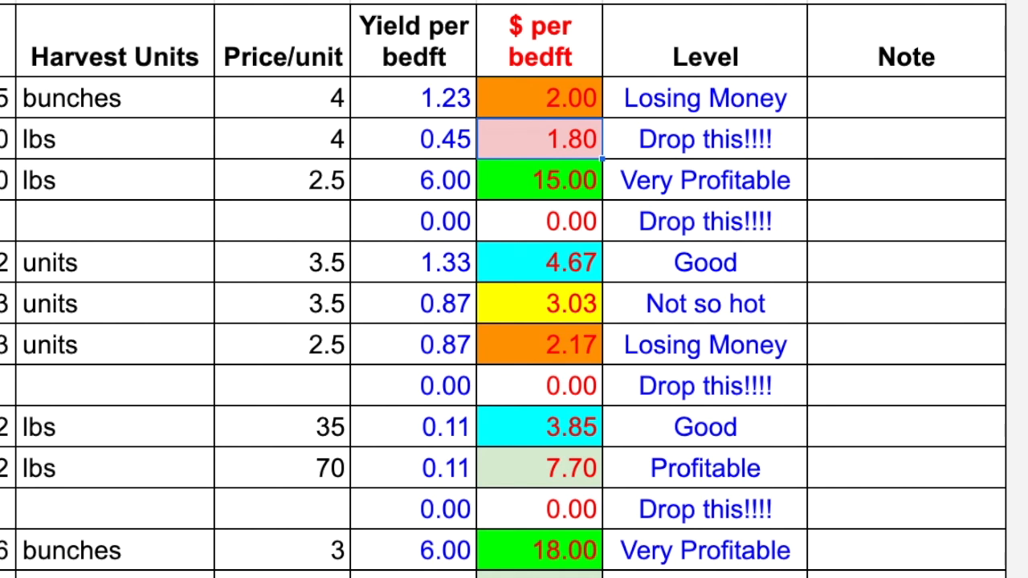
{"action": "key", "text": "Up"}
{"action": "type", "text": "1"}
{"action": "key", "text": "Return"}
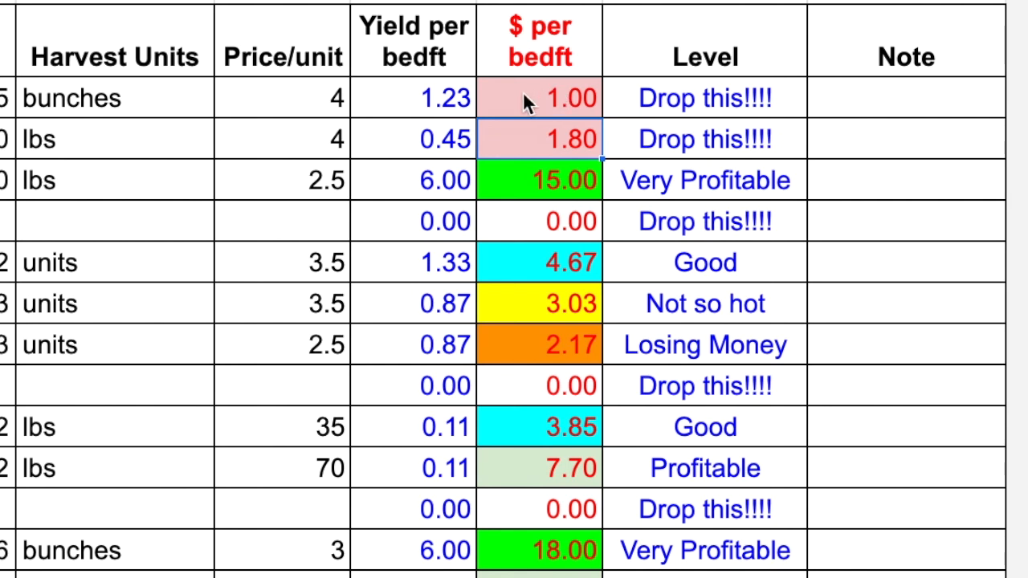
- Examine the Carrots row, the top $ per bedfoot benchmark and the blank row below Tomatoes
{"action": "key", "text": "Up"}
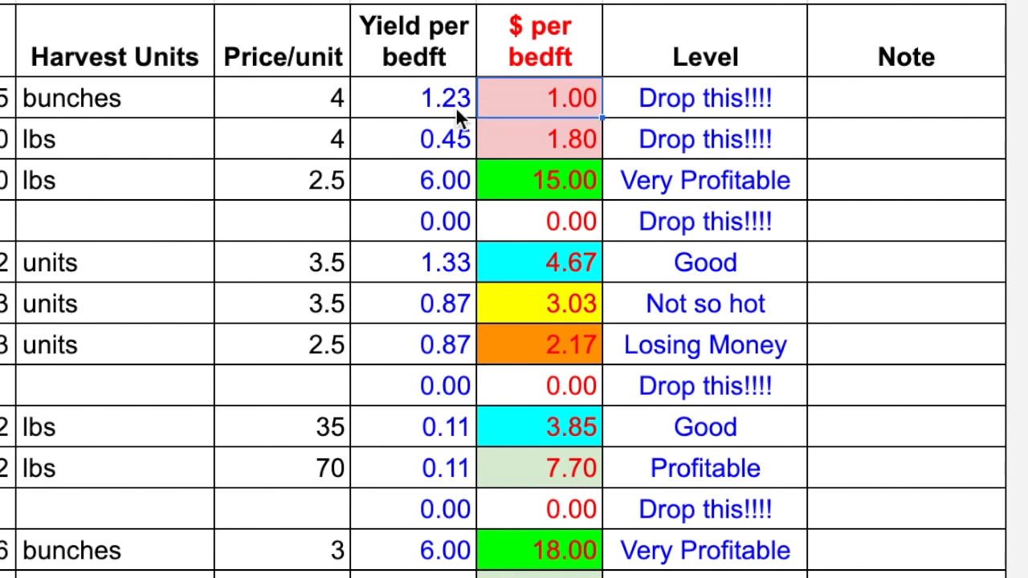
{"action": "key", "text": "shift+space"}
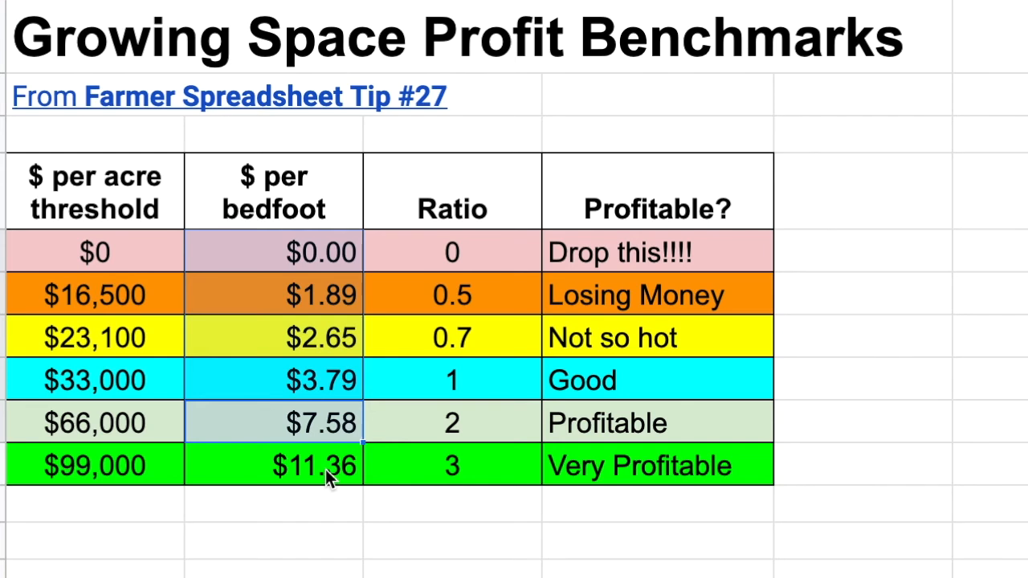
{"action": "left_click", "coordinate": [325, 469]}
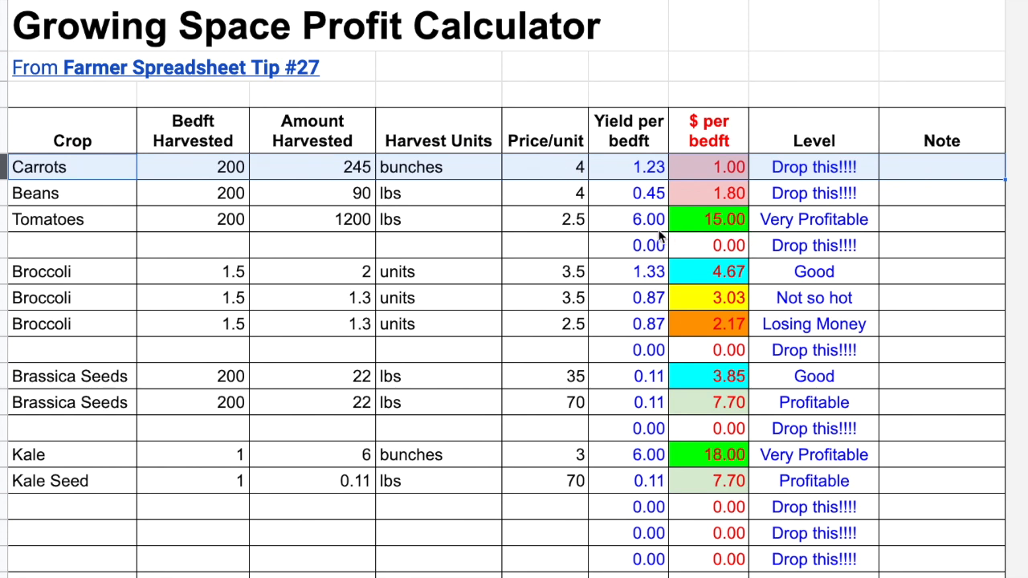
{"action": "left_click", "coordinate": [636, 251]}
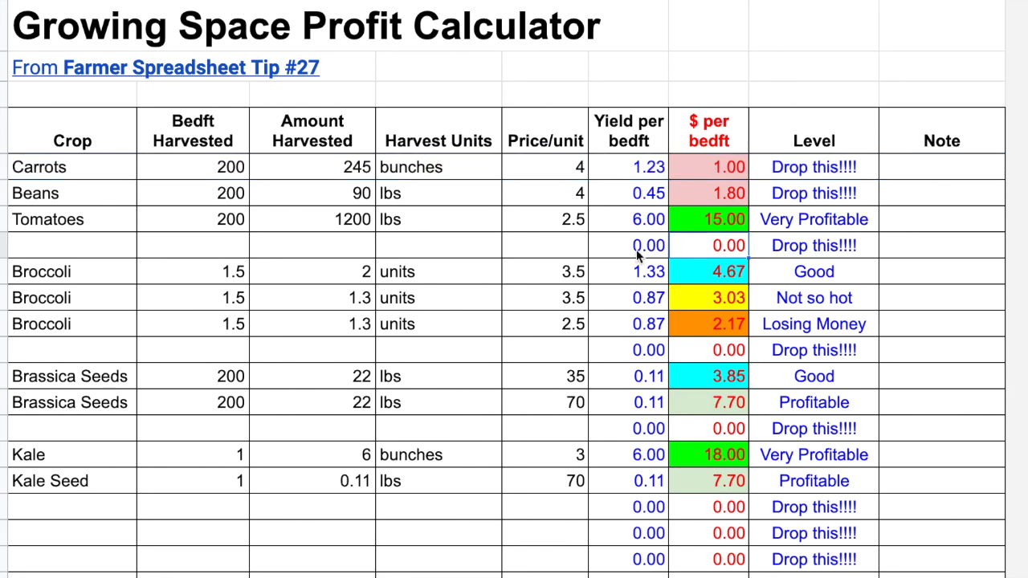